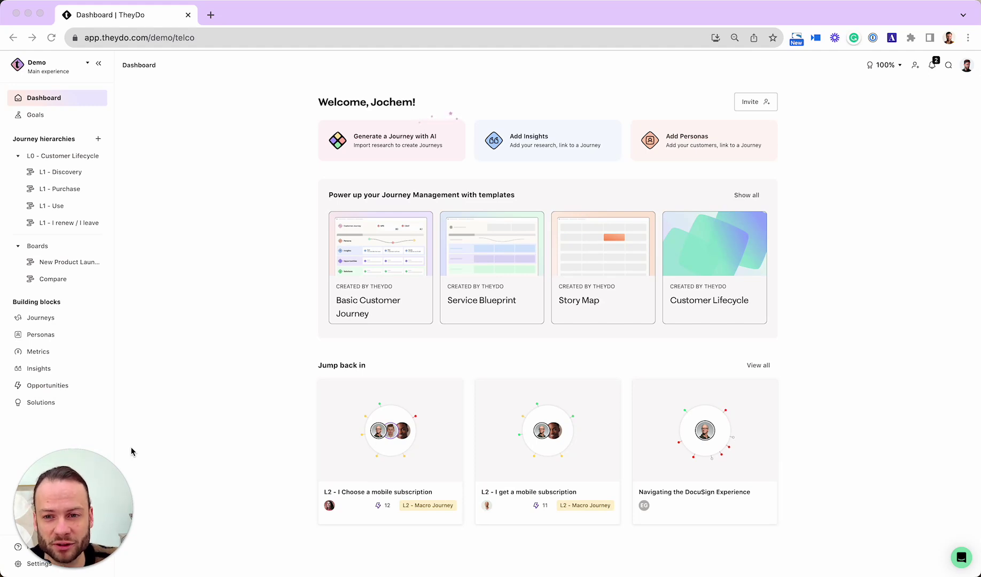
Step: Navigate from L0 - Customer Lifecycle in the sidebar to the L1 - Discovery board
{"action": "left_click_drag", "start_coordinate": [72, 506], "coordinate": [154, 474]}
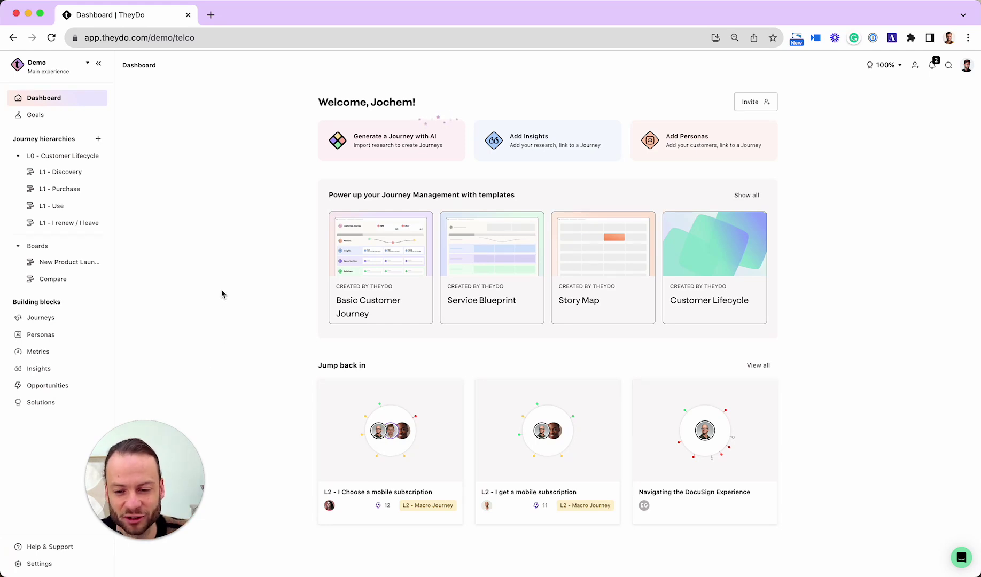
{"action": "left_click", "coordinate": [55, 157]}
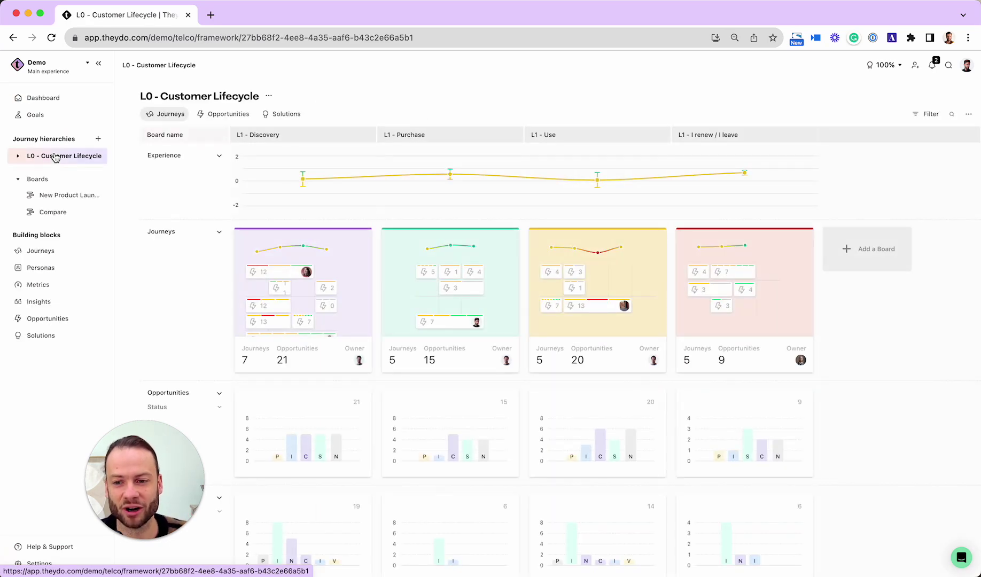
{"action": "left_click", "coordinate": [18, 157]}
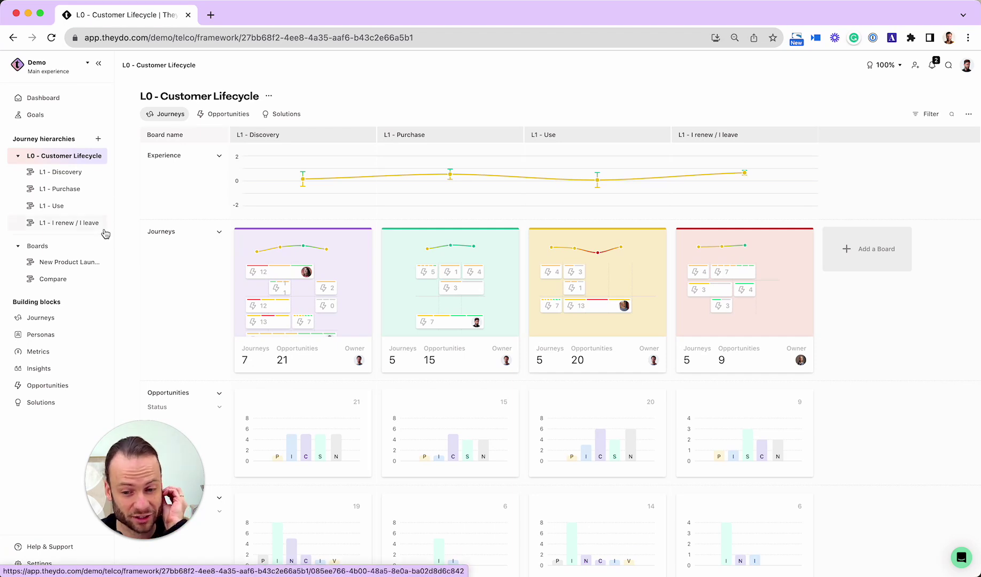
{"action": "mouse_move", "coordinate": [303, 282]}
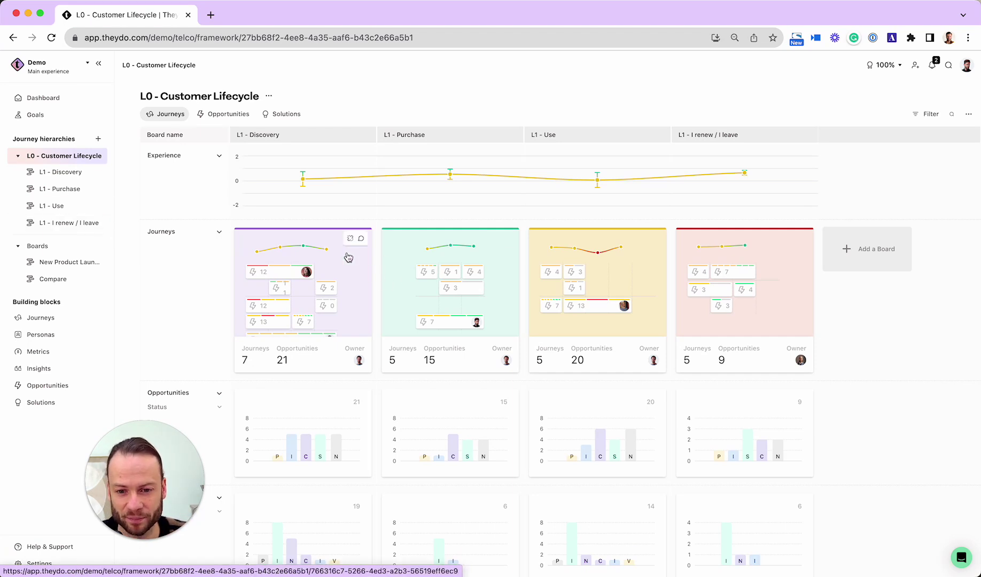
{"action": "left_click", "coordinate": [352, 277]}
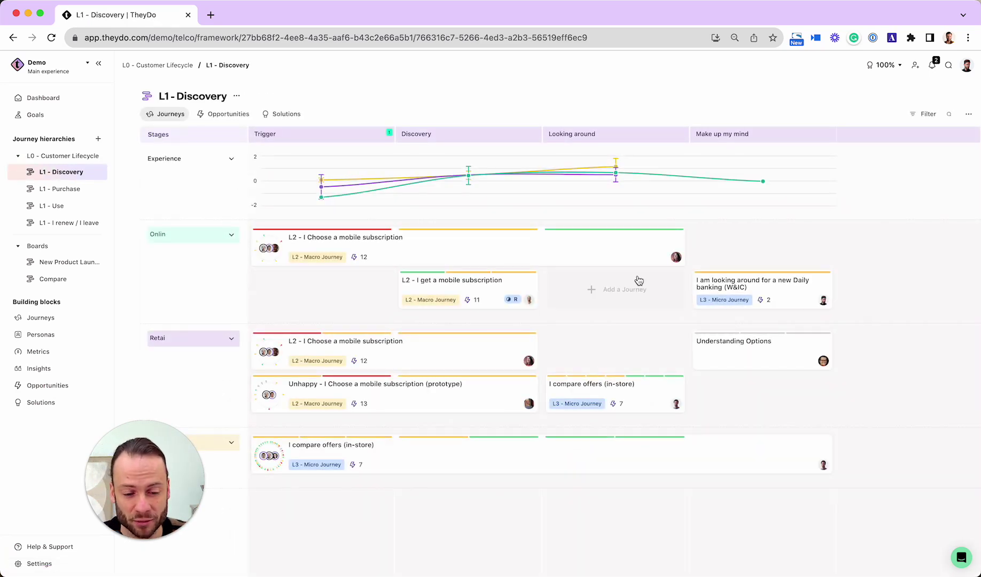
Step: Stretch the I get a mobile subscription journey card across the Discovery and Looking around stages
{"action": "left_click_drag", "start_coordinate": [536, 289], "coordinate": [675, 289]}
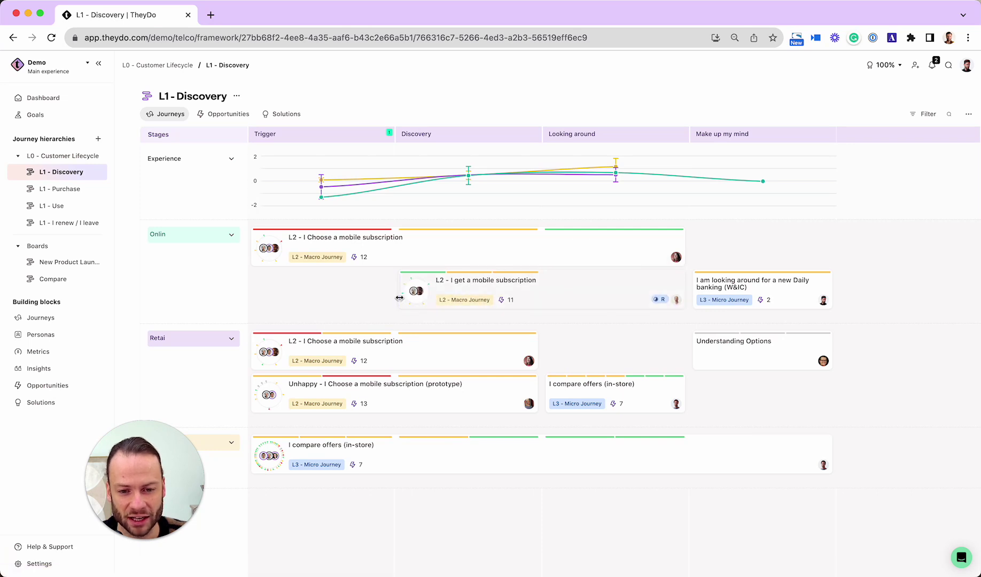
{"action": "left_click_drag", "start_coordinate": [400, 289], "coordinate": [532, 290]}
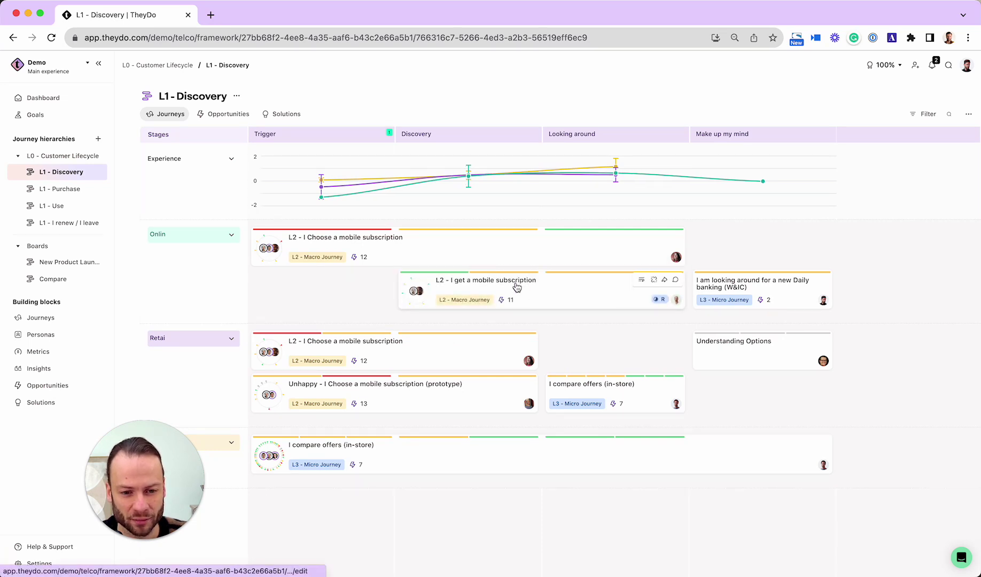
Step: Enter the L2 - I get a mobile subscription journey and view its Phone purchase NPS metric
{"action": "left_click", "coordinate": [499, 288]}
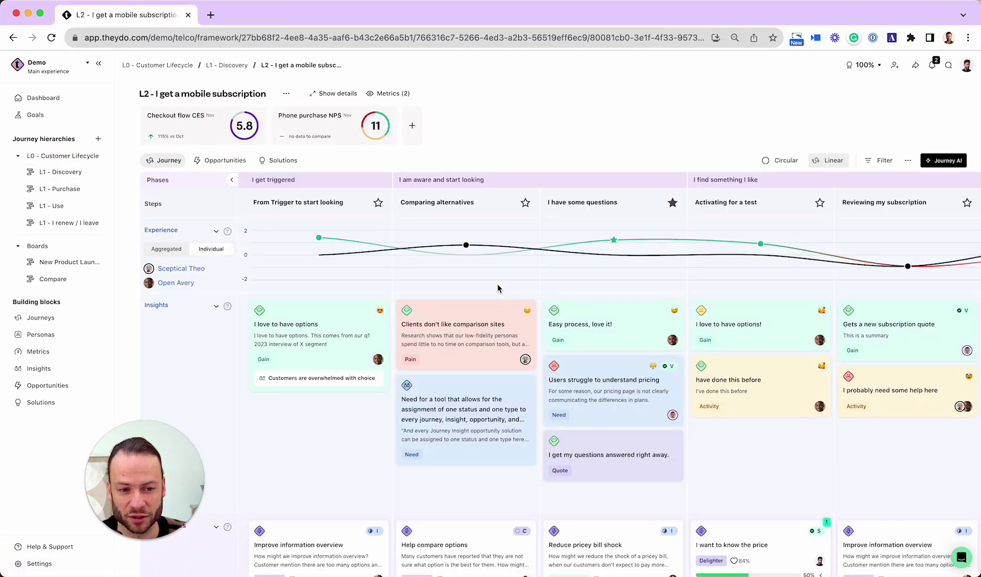
{"action": "scroll", "coordinate": [498, 288], "scroll_direction": "down", "scroll_amount": 5}
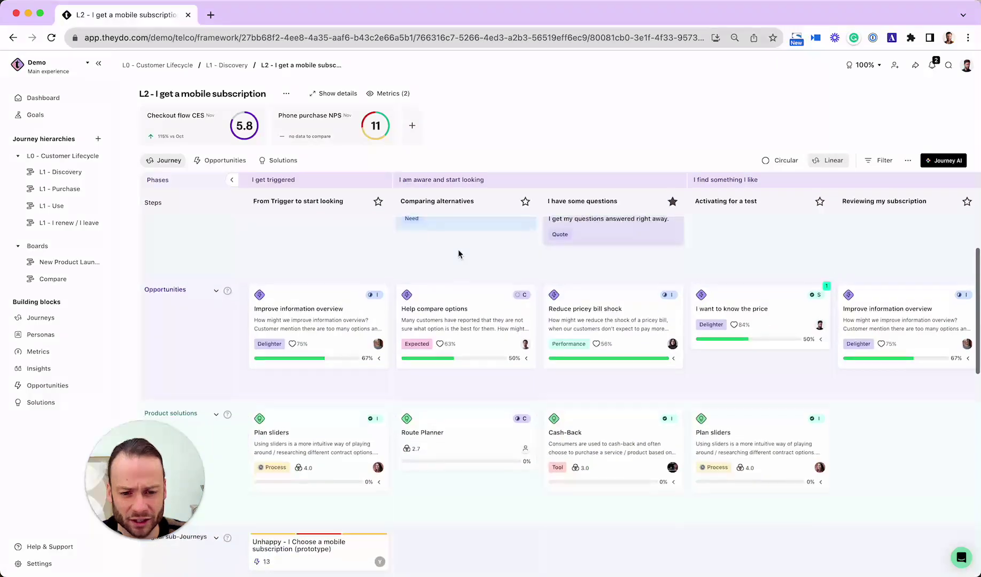
{"action": "scroll", "coordinate": [457, 250], "scroll_direction": "up", "scroll_amount": 5}
{"action": "left_click", "coordinate": [322, 125]}
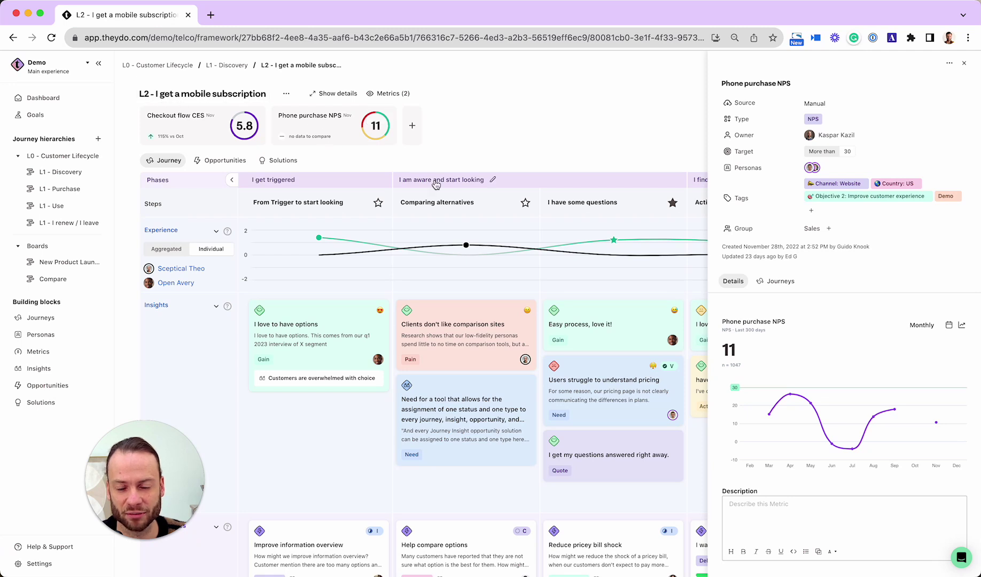
Step: Add a 'New step' after I have some questions and link the 'Bills are getting to pricey' insight to it
{"action": "left_click", "coordinate": [964, 65]}
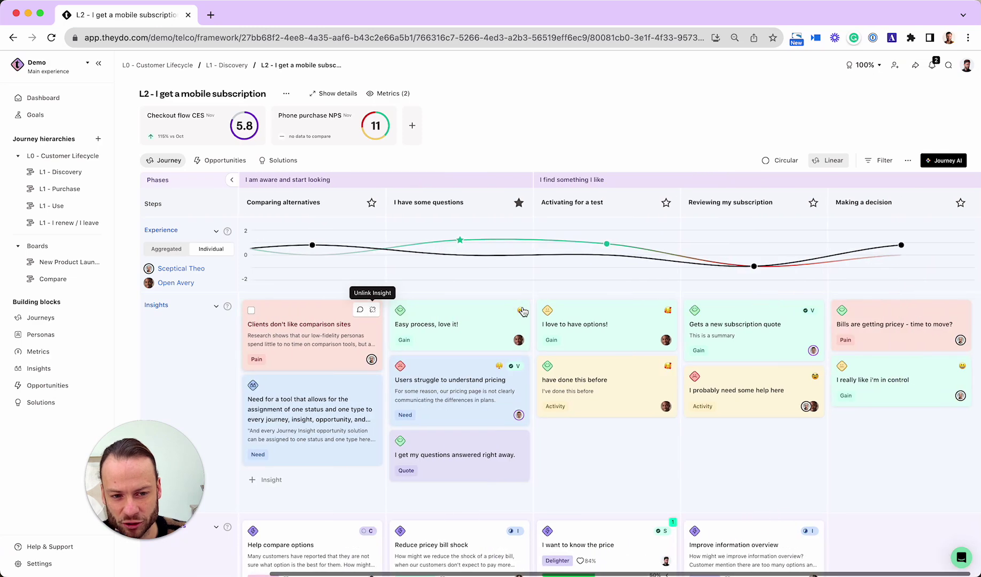
{"action": "scroll", "coordinate": [535, 311], "scroll_direction": "right", "scroll_amount": 4}
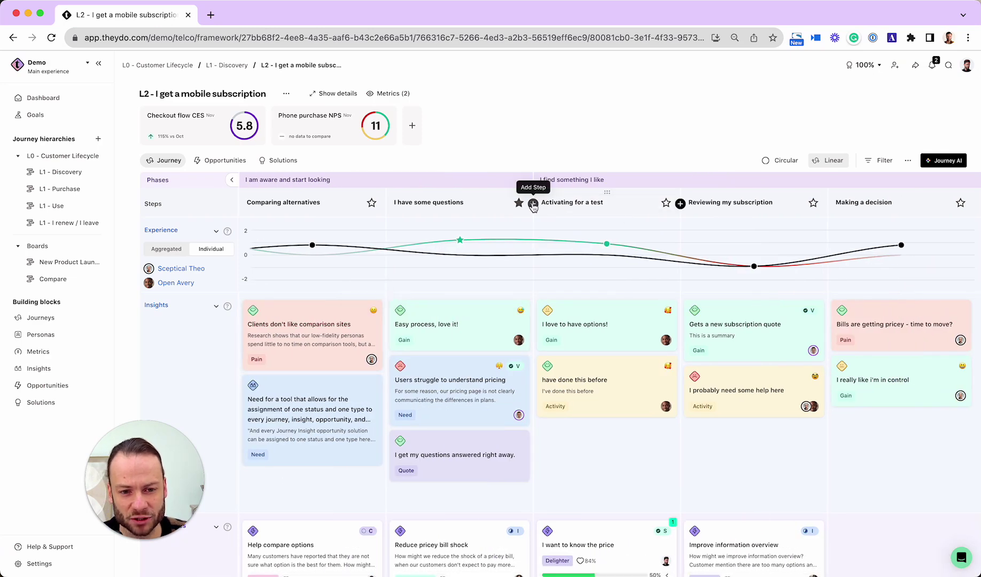
{"action": "left_click", "coordinate": [532, 204]}
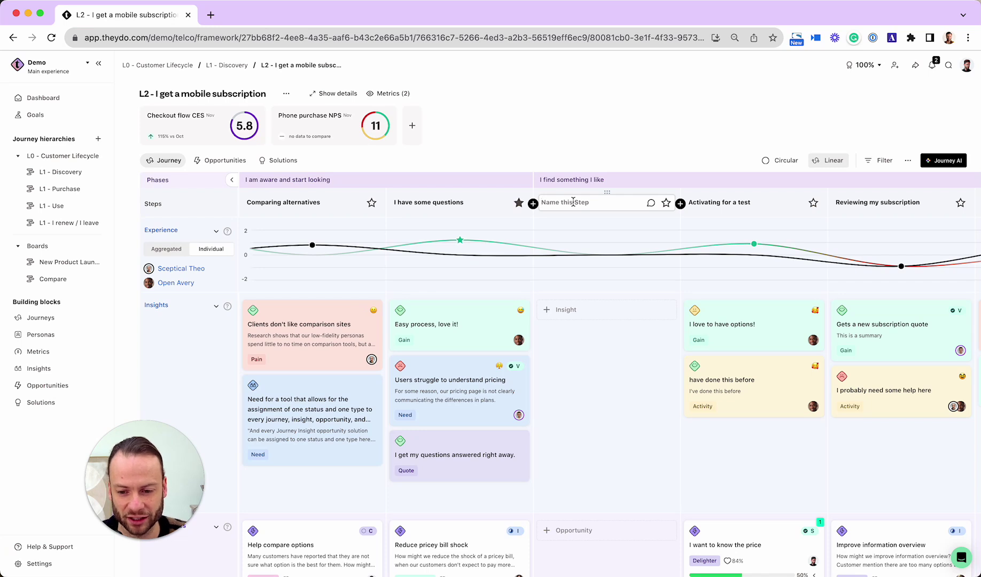
{"action": "type", "text": "New step"}
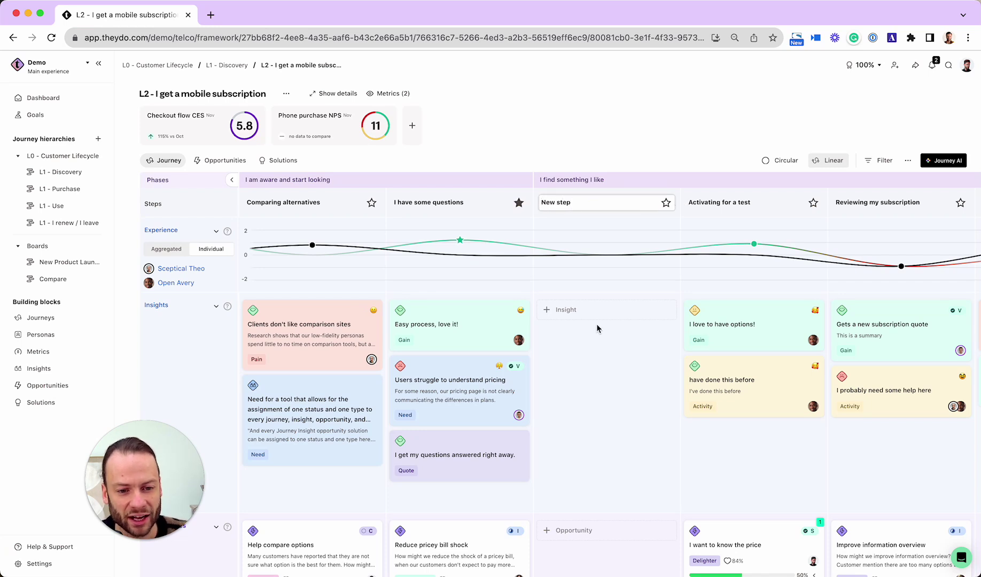
{"action": "left_click", "coordinate": [583, 310]}
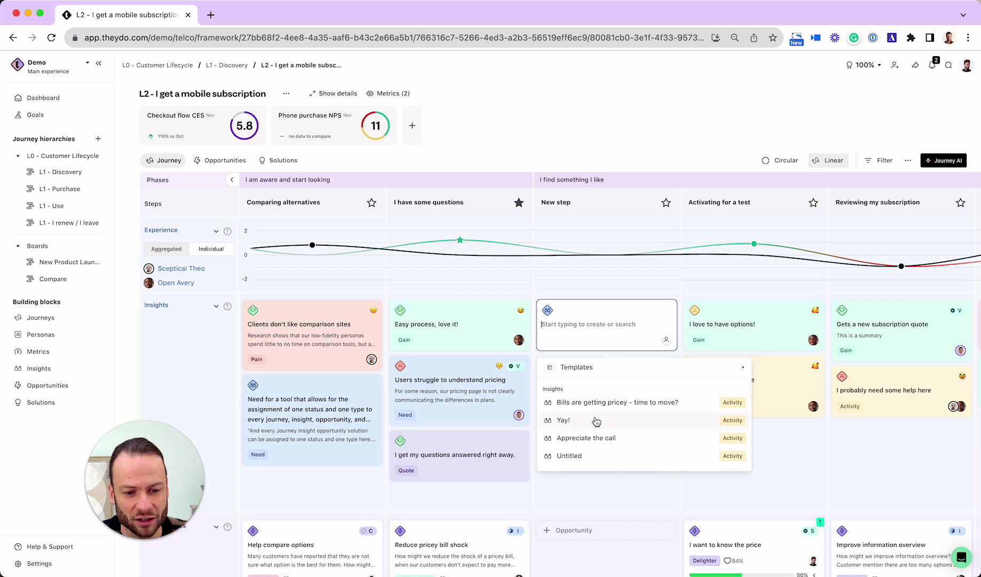
{"action": "type", "text": "bills"}
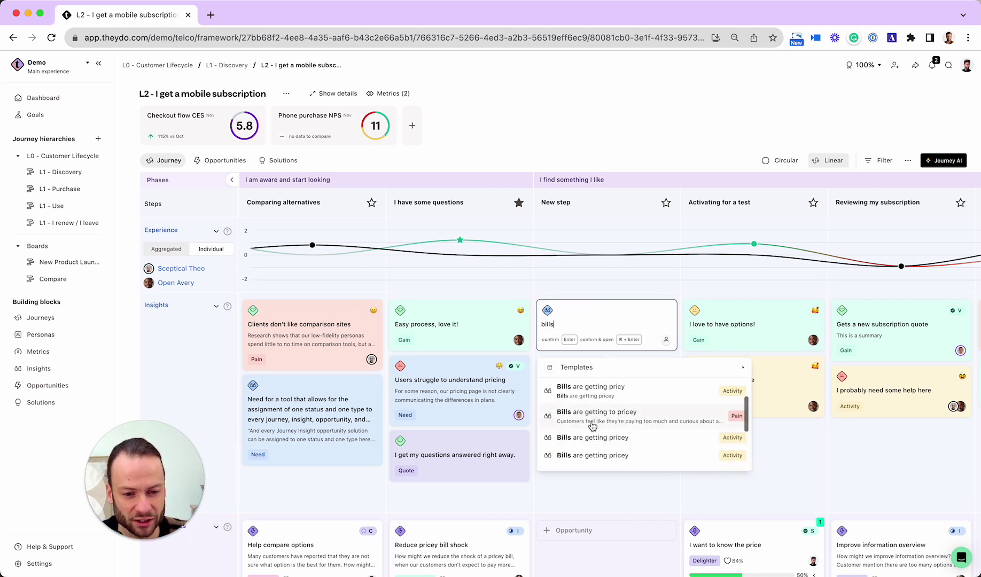
{"action": "left_click", "coordinate": [596, 445]}
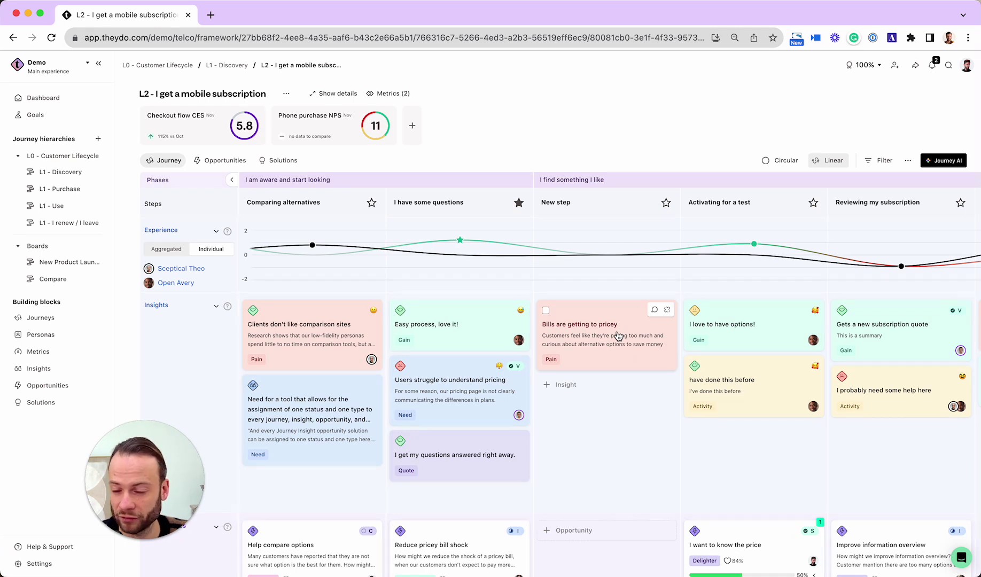
{"action": "left_click", "coordinate": [618, 336]}
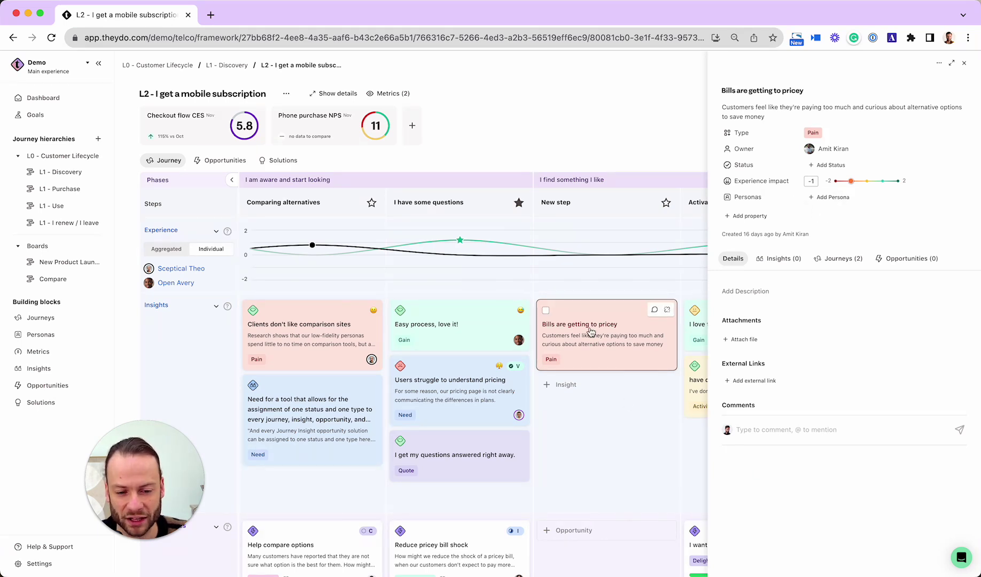
{"action": "left_click", "coordinate": [29, 369]}
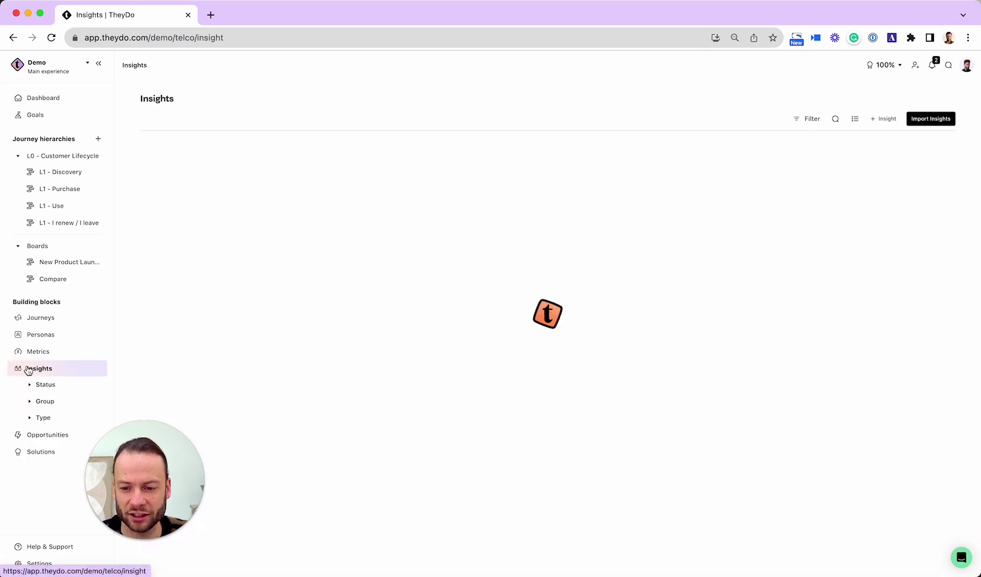
{"action": "left_click", "coordinate": [931, 118]}
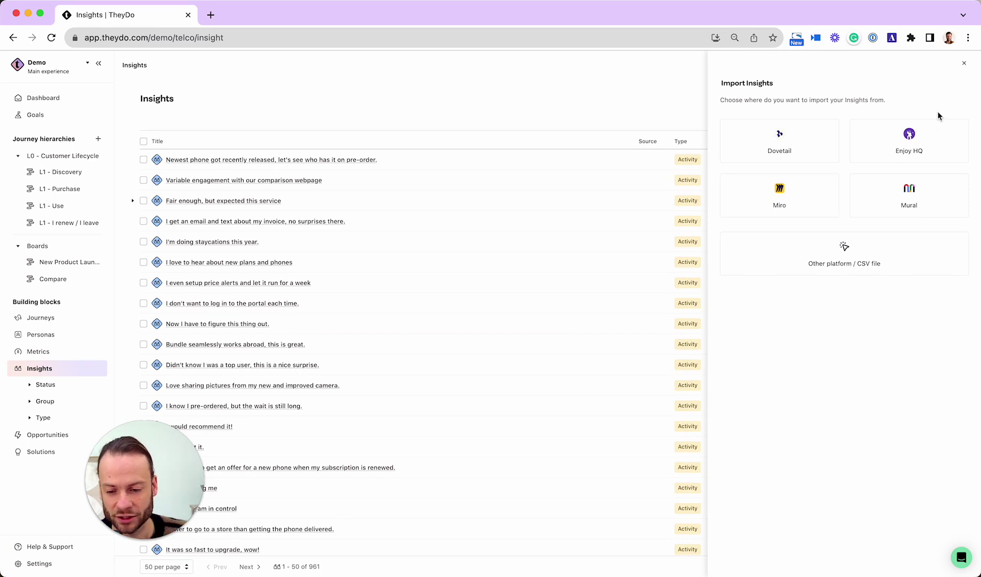
{"action": "left_click", "coordinate": [964, 63]}
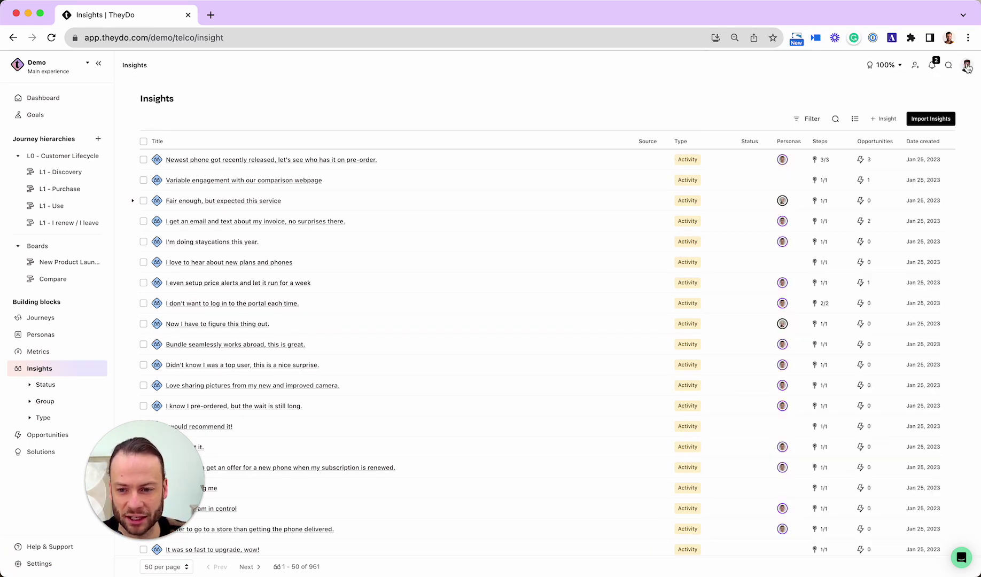
{"action": "left_click", "coordinate": [61, 172]}
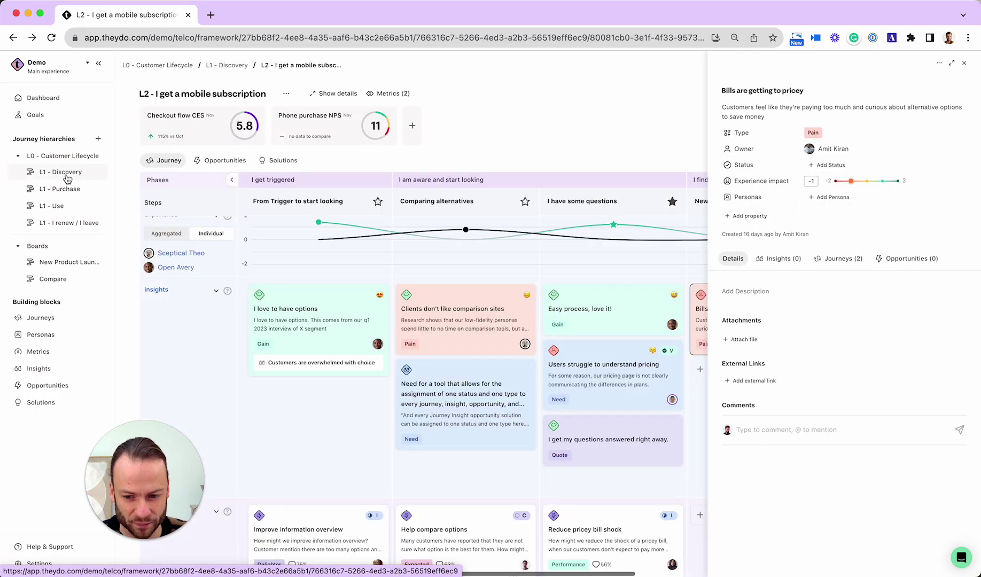
{"action": "left_click", "coordinate": [965, 64]}
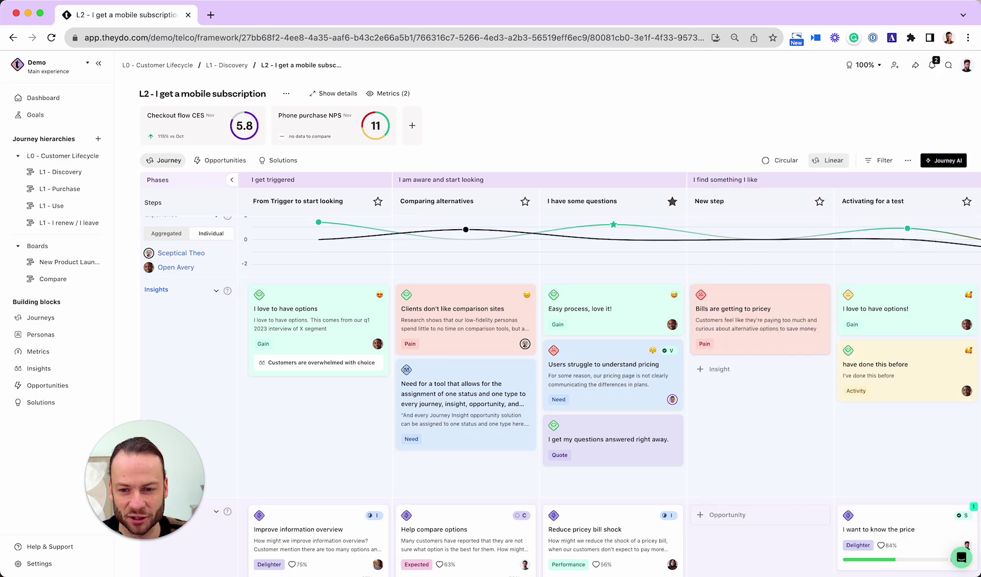
{"action": "scroll", "coordinate": [537, 345], "scroll_direction": "down", "scroll_amount": 5}
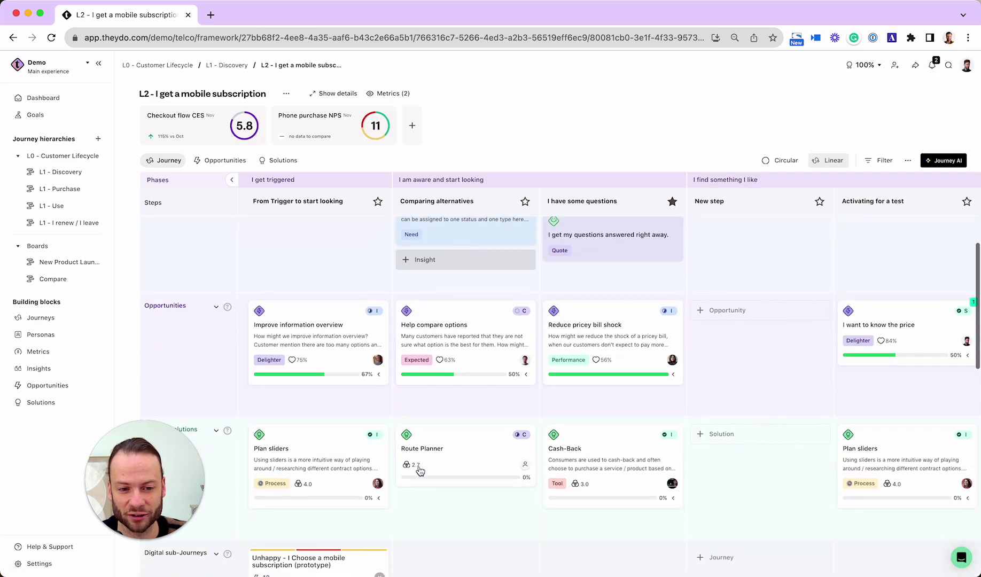
{"action": "mouse_move", "coordinate": [612, 341]}
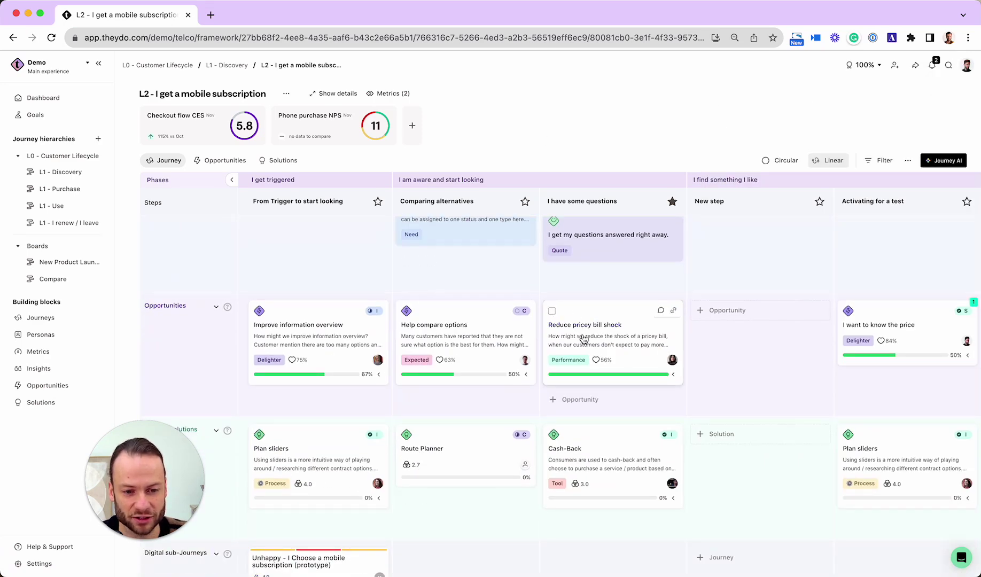
{"action": "left_click", "coordinate": [582, 338]}
{"action": "scroll", "coordinate": [535, 325], "scroll_direction": "right", "scroll_amount": 5}
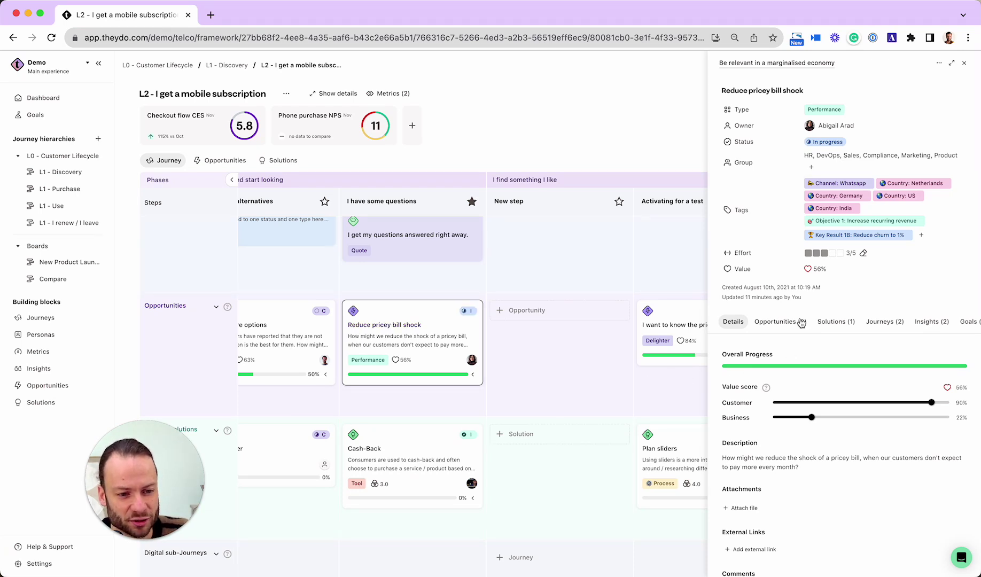
{"action": "left_click", "coordinate": [964, 63]}
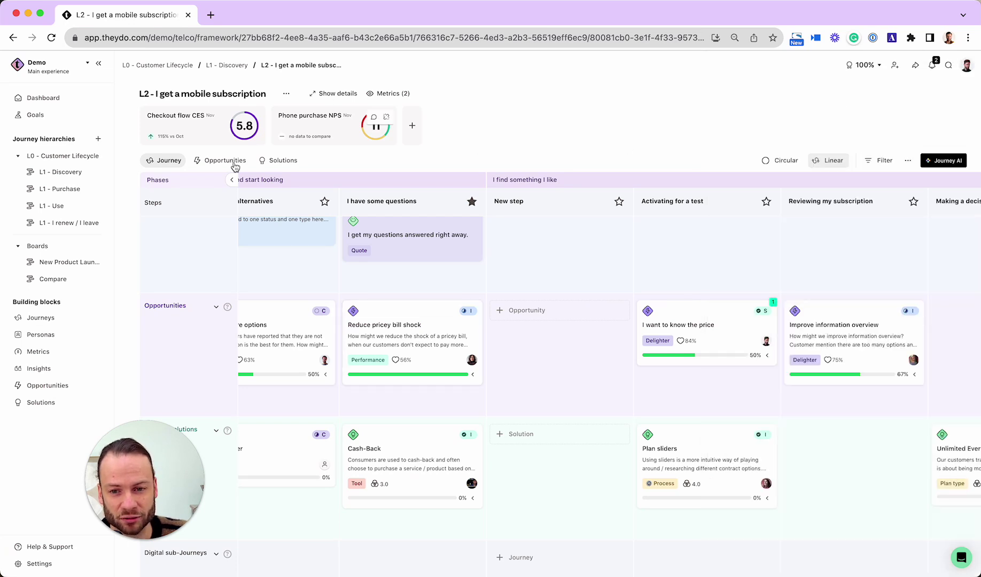
Step: Show the L1 - Discovery board's opportunities as a customer-versus-business value matrix
{"action": "left_click", "coordinate": [59, 172]}
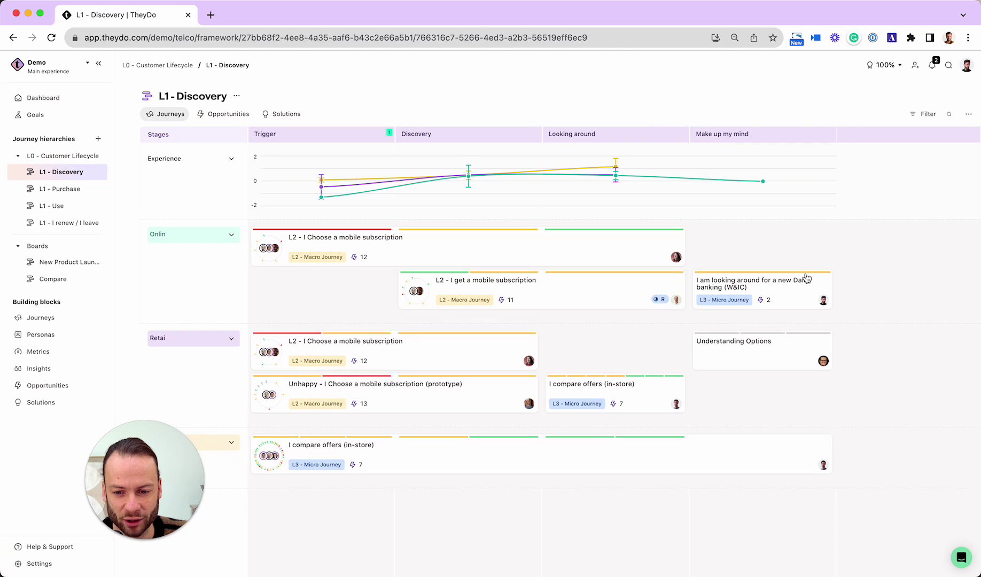
{"action": "left_click", "coordinate": [220, 115]}
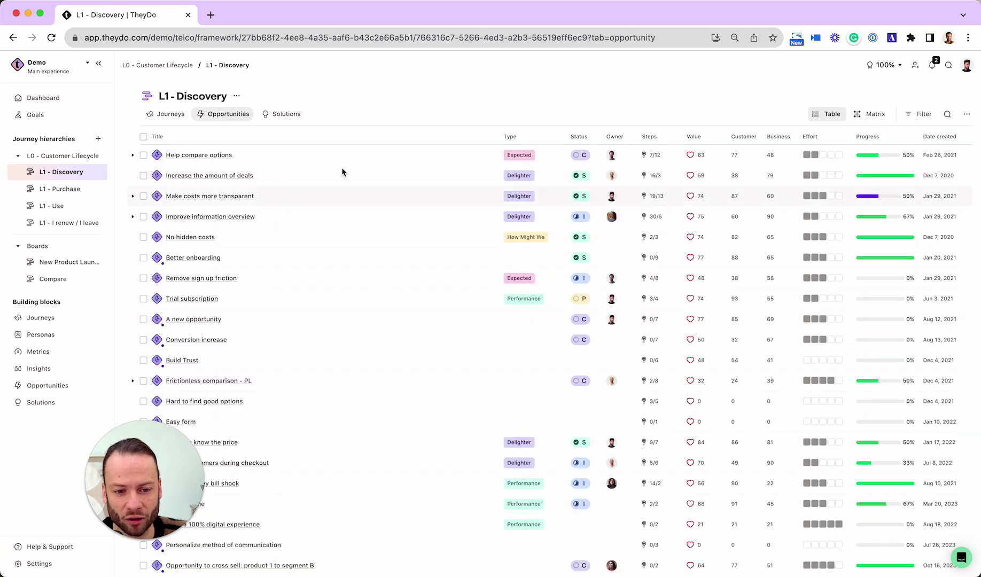
{"action": "left_click", "coordinate": [874, 114]}
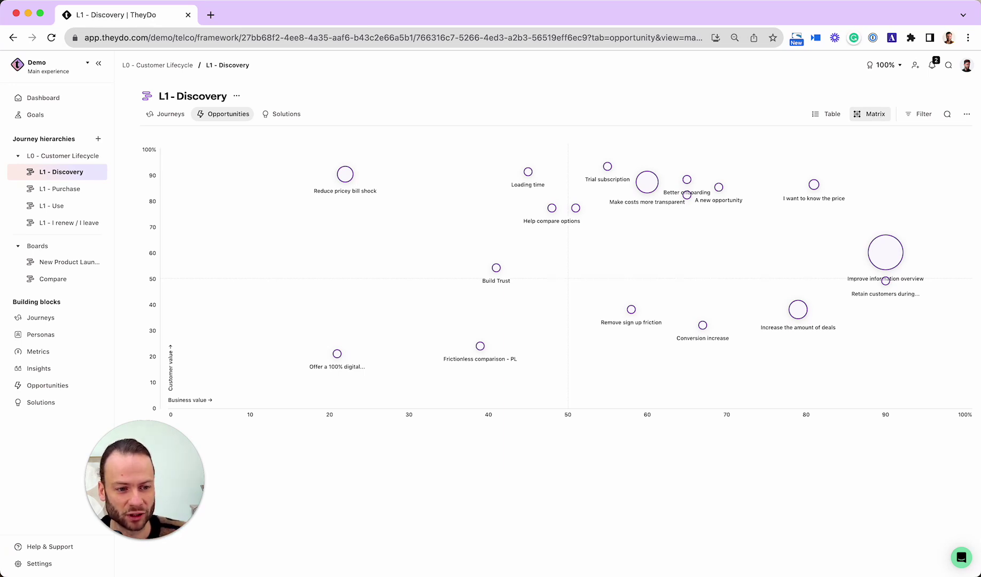
{"action": "mouse_move", "coordinate": [886, 253]}
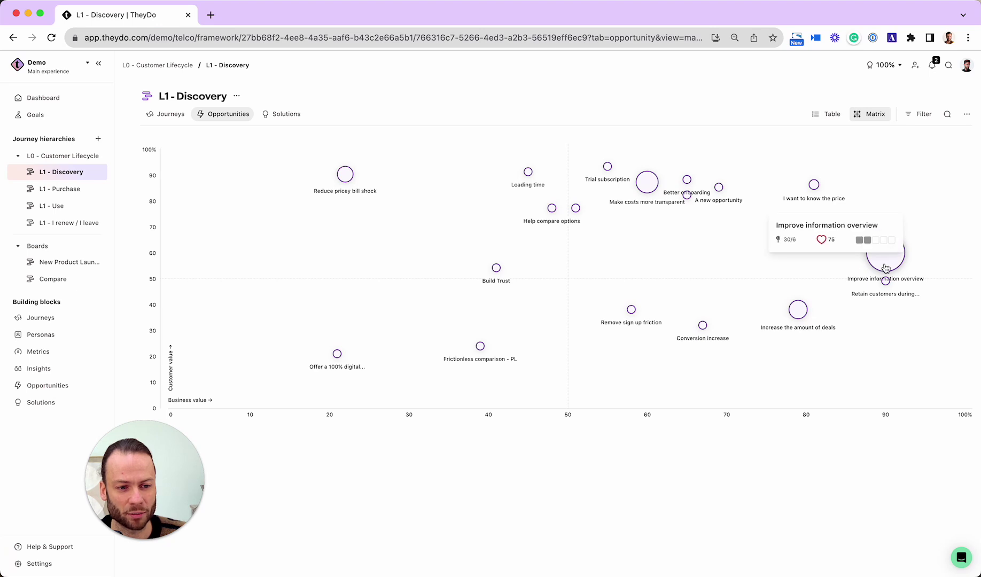
Step: From the Improve information overview bubble, follow its linked goal Decrease Customer Churn in Germany by 10%
{"action": "left_click", "coordinate": [886, 264]}
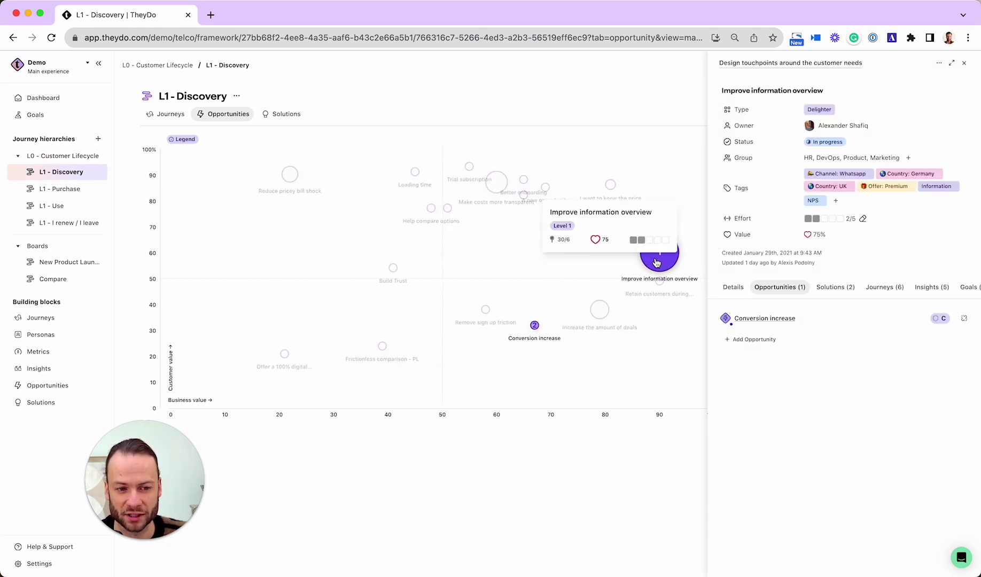
{"action": "left_click", "coordinate": [966, 287]}
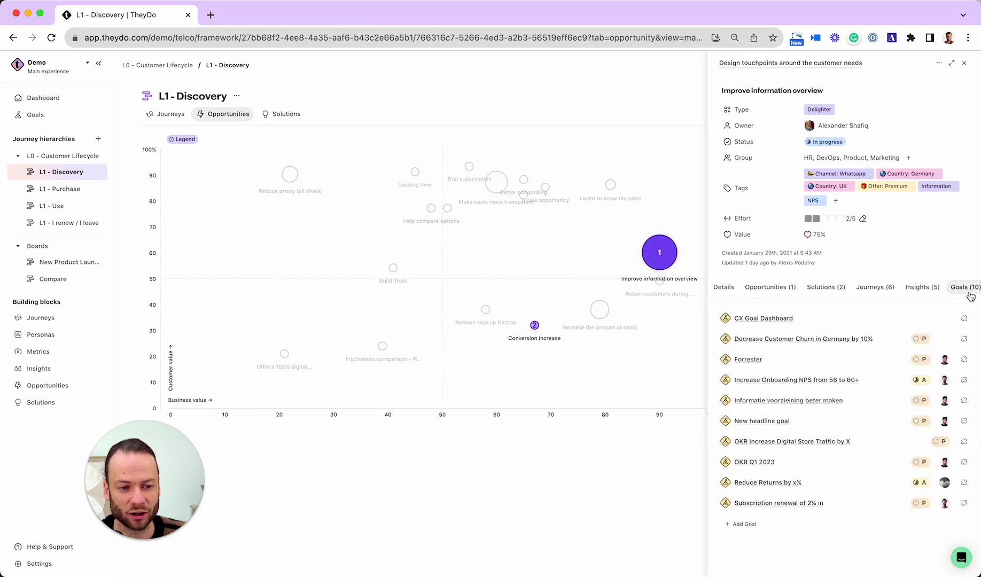
{"action": "left_click", "coordinate": [786, 342]}
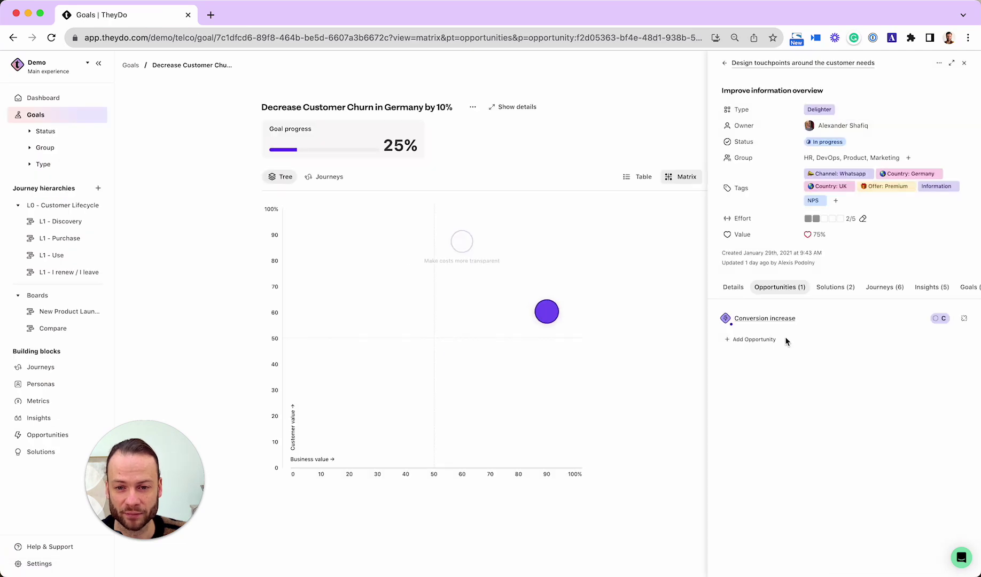